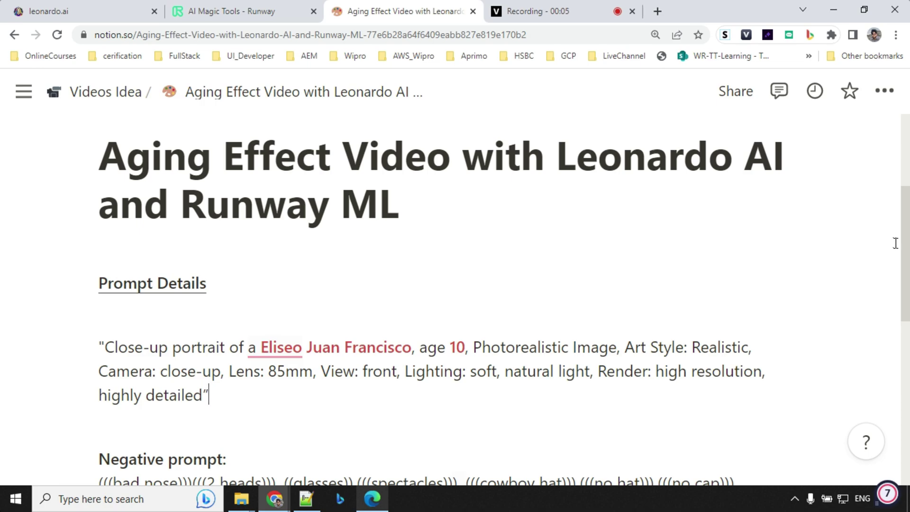
- Mark the age value in the prompt while reviewing the generated portraits
{"action": "scroll", "coordinate": [496, 329], "scroll_direction": "down", "scroll_amount": 3}
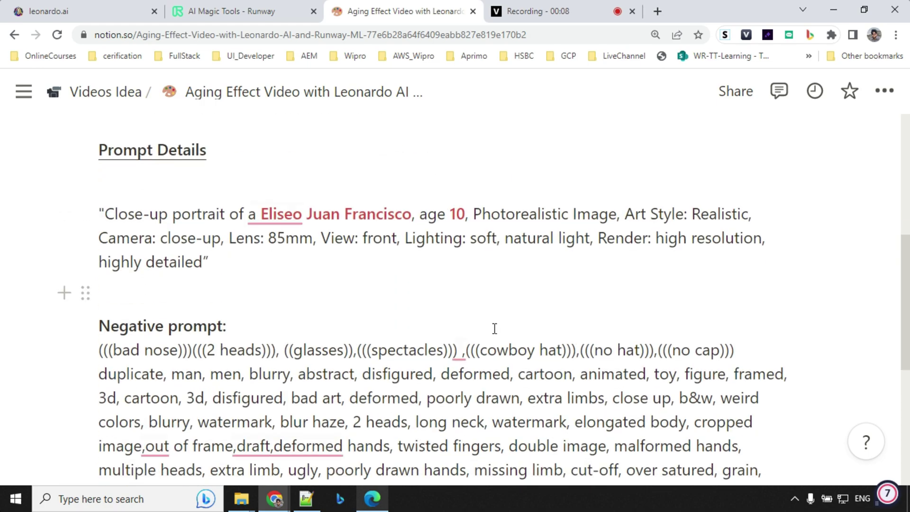
{"action": "mouse_move", "coordinate": [265, 216]}
{"action": "left_click", "coordinate": [464, 215]}
{"action": "scroll", "coordinate": [183, 283], "scroll_direction": "down", "scroll_amount": 4}
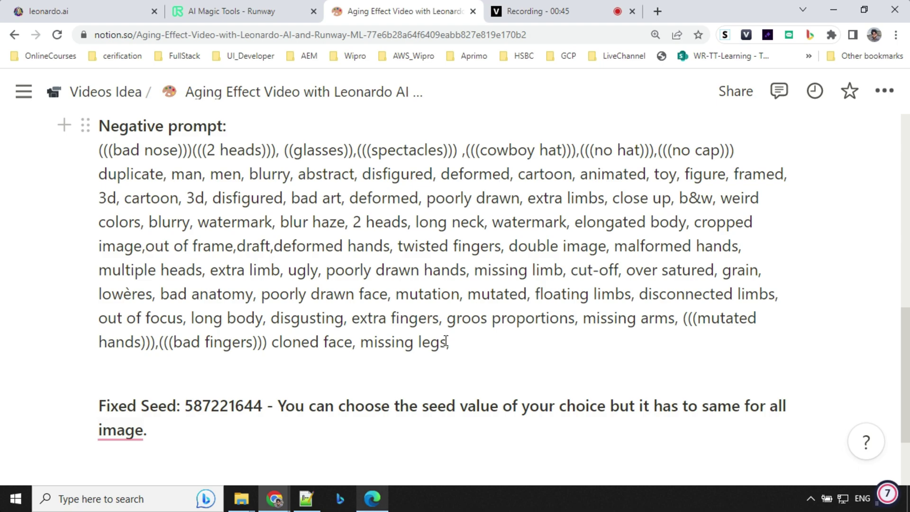
{"action": "scroll", "coordinate": [445, 341], "scroll_direction": "down", "scroll_amount": 2}
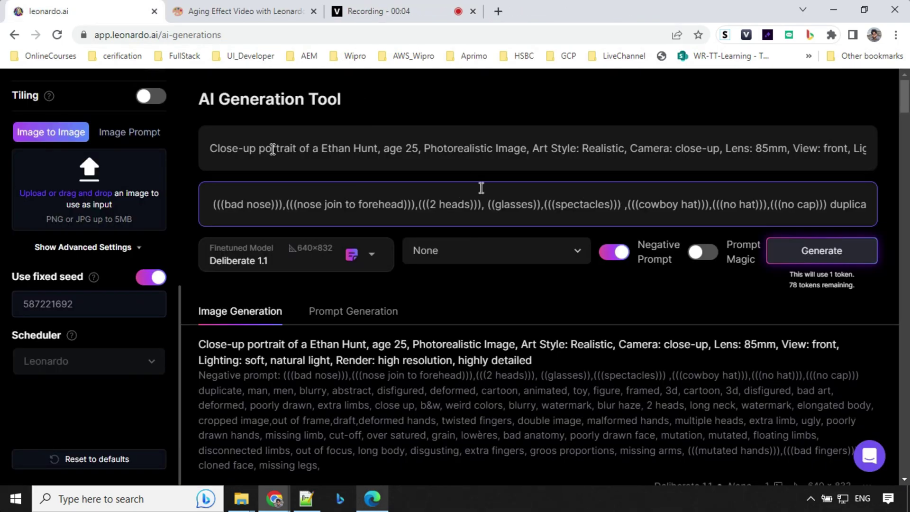
{"action": "scroll", "coordinate": [116, 204], "scroll_direction": "up", "scroll_amount": 6}
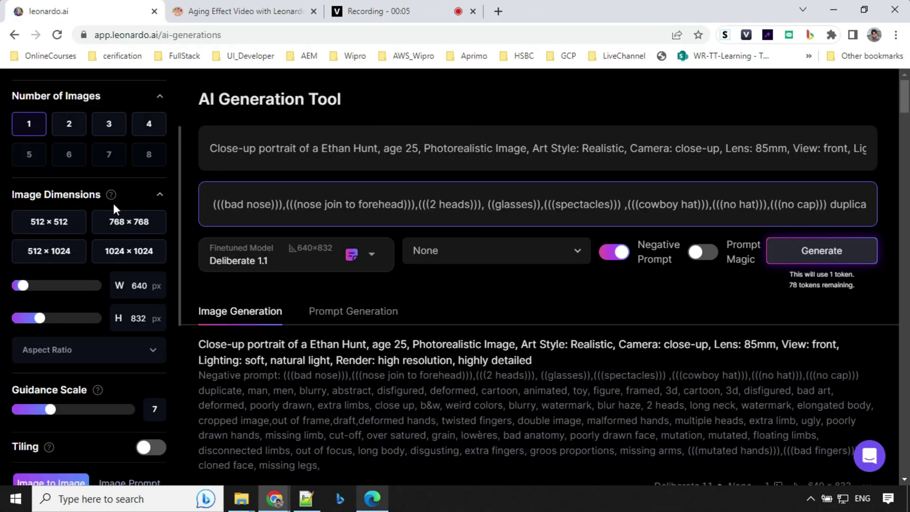
{"action": "scroll", "coordinate": [116, 209], "scroll_direction": "up", "scroll_amount": 2}
{"action": "scroll", "coordinate": [116, 209], "scroll_direction": "down", "scroll_amount": 3}
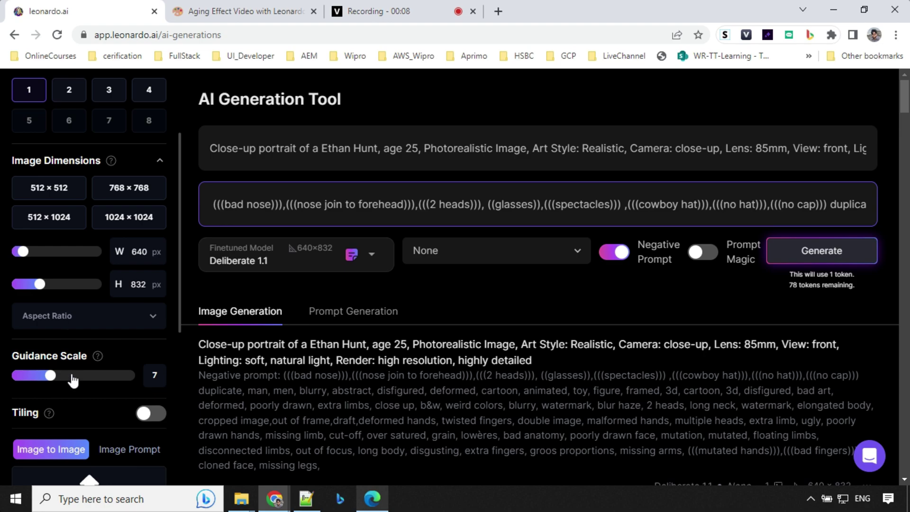
{"action": "scroll", "coordinate": [76, 370], "scroll_direction": "up", "scroll_amount": 3}
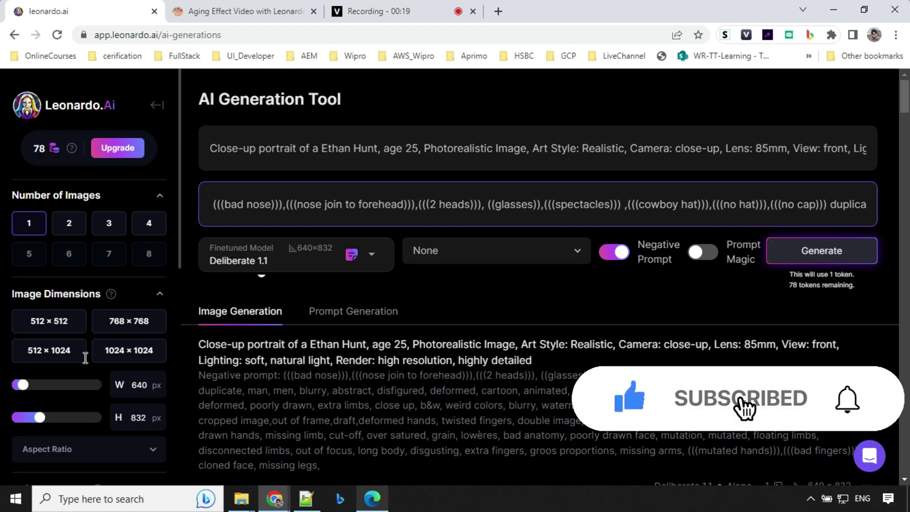
{"action": "scroll", "coordinate": [507, 263], "scroll_direction": "down", "scroll_amount": 10}
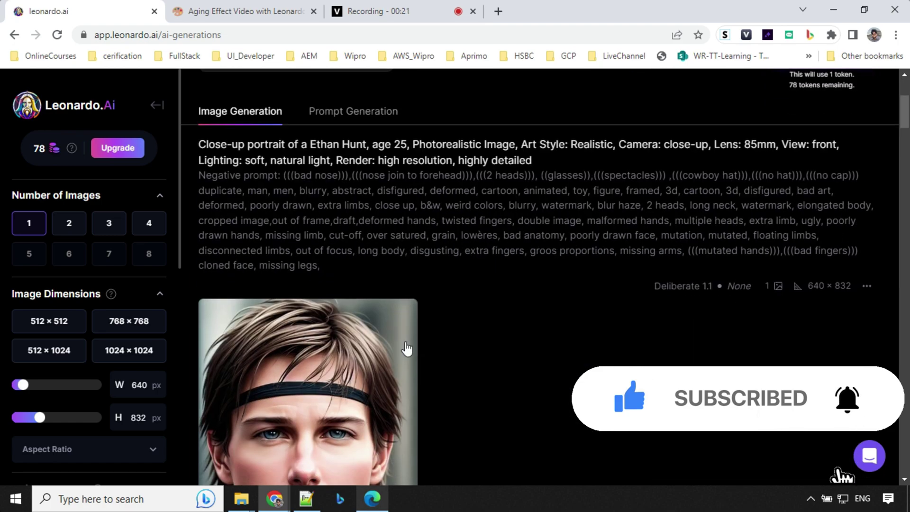
{"action": "scroll", "coordinate": [508, 263], "scroll_direction": "down", "scroll_amount": 20}
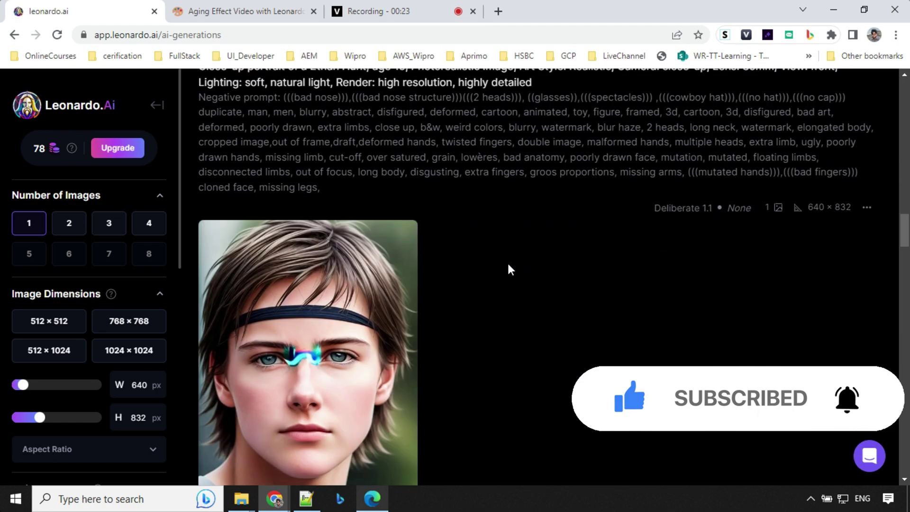
{"action": "scroll", "coordinate": [508, 265], "scroll_direction": "down", "scroll_amount": 7}
{"action": "scroll", "coordinate": [508, 265], "scroll_direction": "up", "scroll_amount": 4}
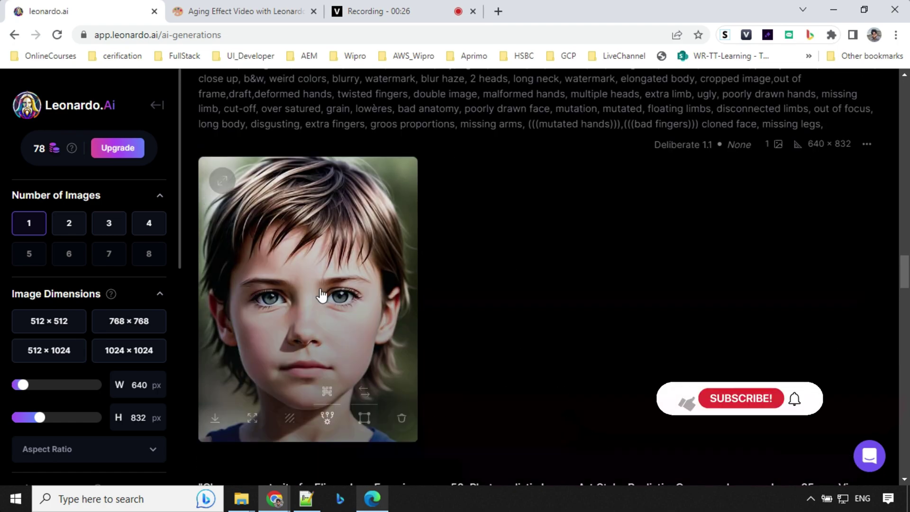
{"action": "scroll", "coordinate": [431, 294], "scroll_direction": "down", "scroll_amount": 11}
{"action": "scroll", "coordinate": [401, 303], "scroll_direction": "up", "scroll_amount": 2}
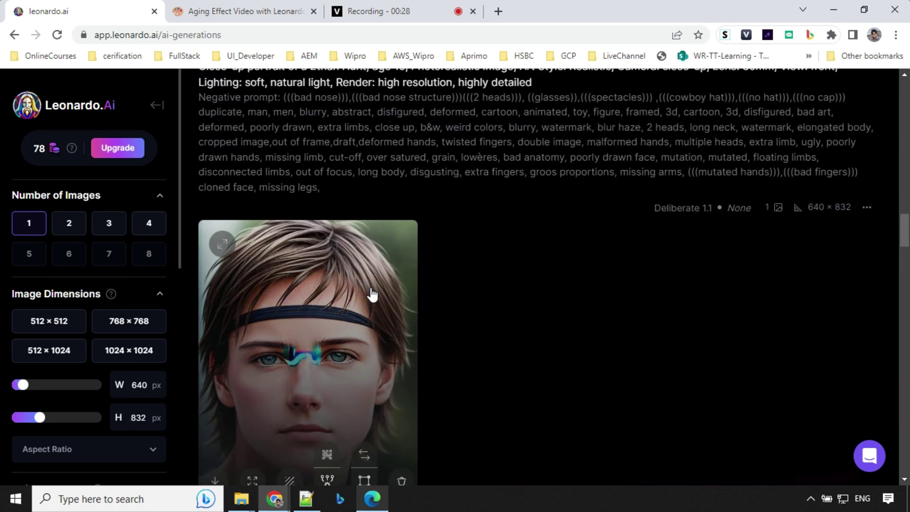
{"action": "scroll", "coordinate": [417, 310], "scroll_direction": "up", "scroll_amount": 1}
{"action": "scroll", "coordinate": [423, 323], "scroll_direction": "down", "scroll_amount": 1}
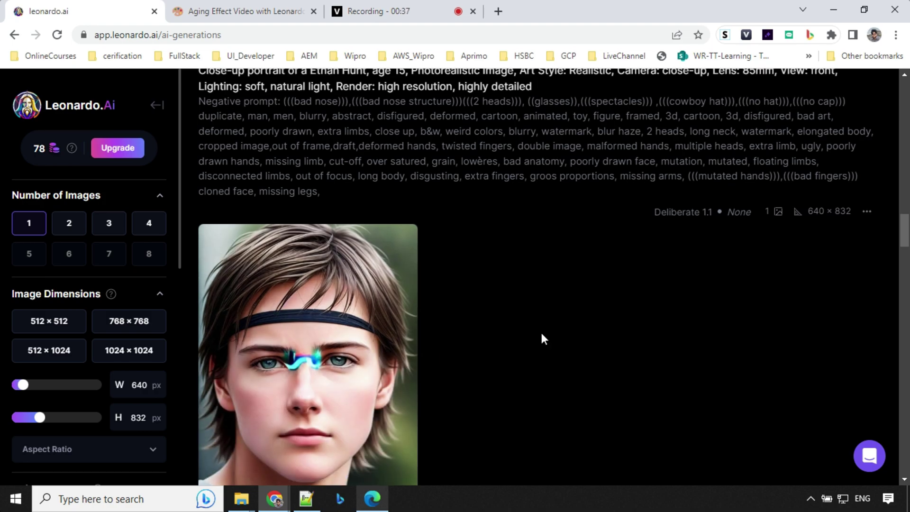
{"action": "scroll", "coordinate": [526, 355], "scroll_direction": "up", "scroll_amount": 1}
{"action": "scroll", "coordinate": [550, 350], "scroll_direction": "up", "scroll_amount": 7}
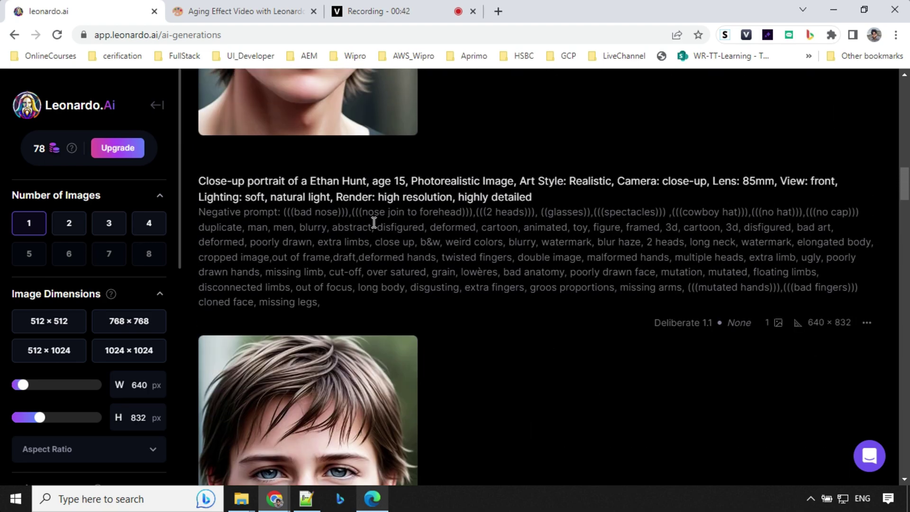
{"action": "scroll", "coordinate": [443, 216], "scroll_direction": "down", "scroll_amount": 3}
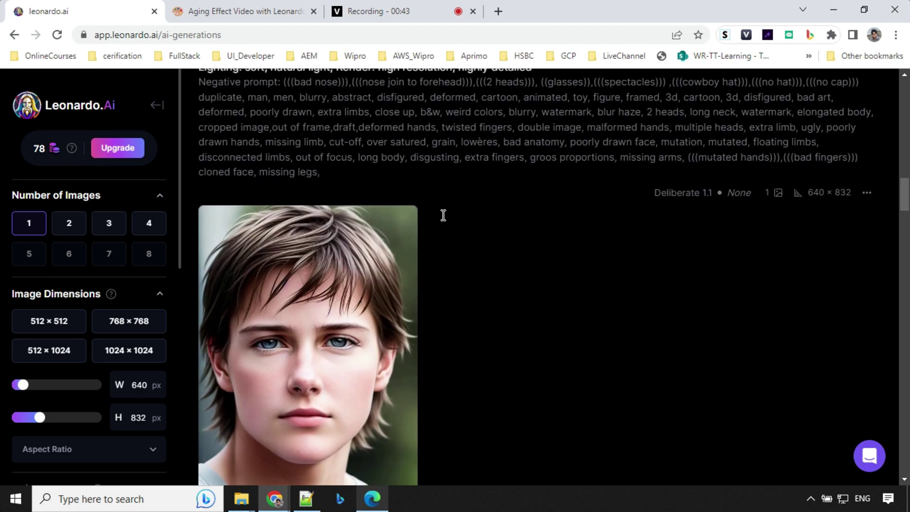
{"action": "scroll", "coordinate": [579, 306], "scroll_direction": "up", "scroll_amount": 10}
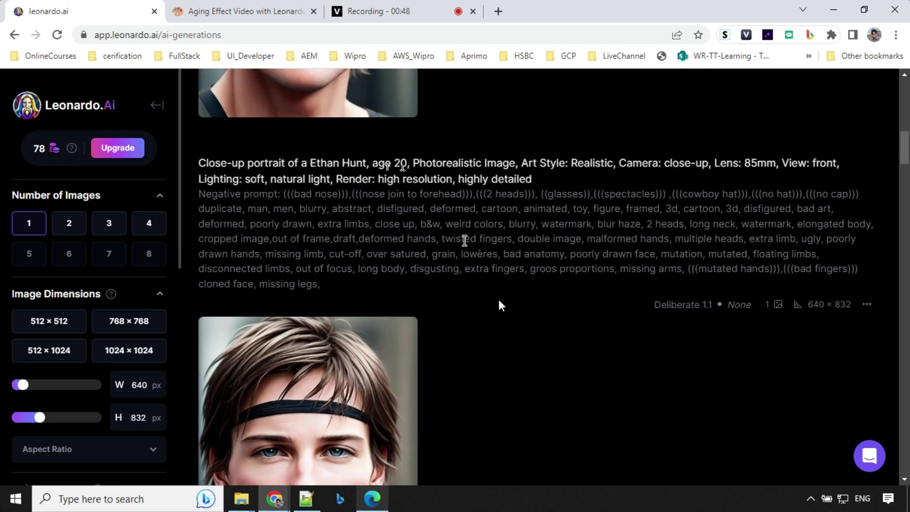
{"action": "scroll", "coordinate": [493, 290], "scroll_direction": "up", "scroll_amount": 10}
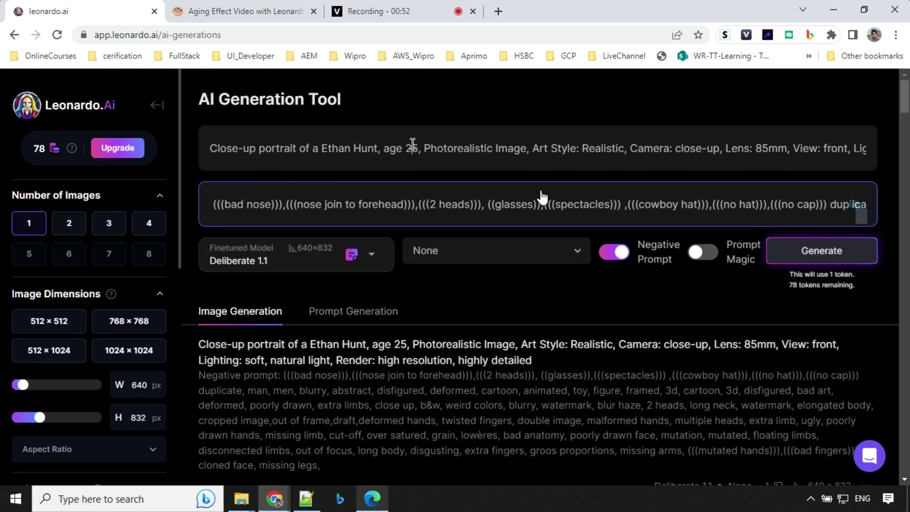
- Replace the age with 30 and generate, then change the prompt's age to 40
{"action": "key", "text": "BackSpace"}
{"action": "key", "text": "BackSpace"}
{"action": "type", "text": "3"}
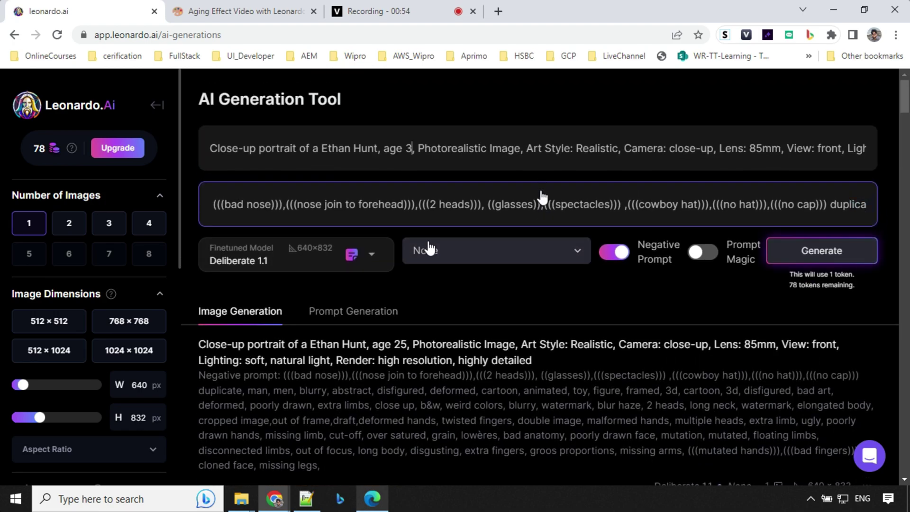
{"action": "type", "text": "0"}
{"action": "key", "text": "Return"}
{"action": "key", "text": "BackSpace"}
{"action": "key", "text": "BackSpace"}
{"action": "type", "text": "40"}
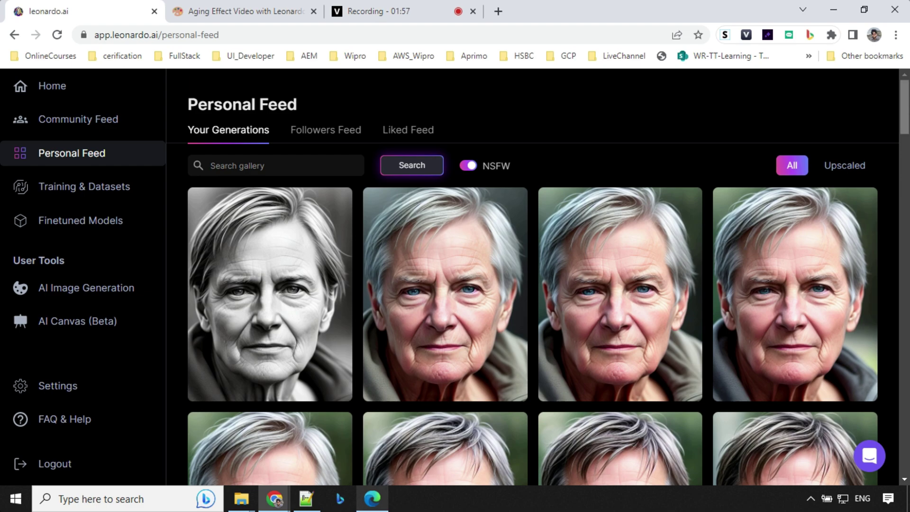
{"action": "left_click_drag", "start_coordinate": [905, 104], "coordinate": [908, 216]}
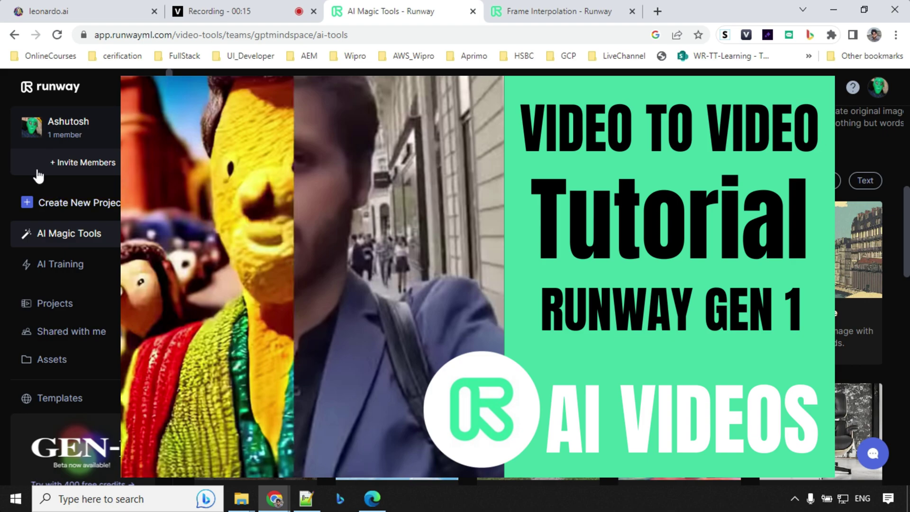
- Select every portrait file from age 10 onward and upload them as interpolation frames
{"action": "scroll", "coordinate": [512, 398], "scroll_direction": "down", "scroll_amount": 3}
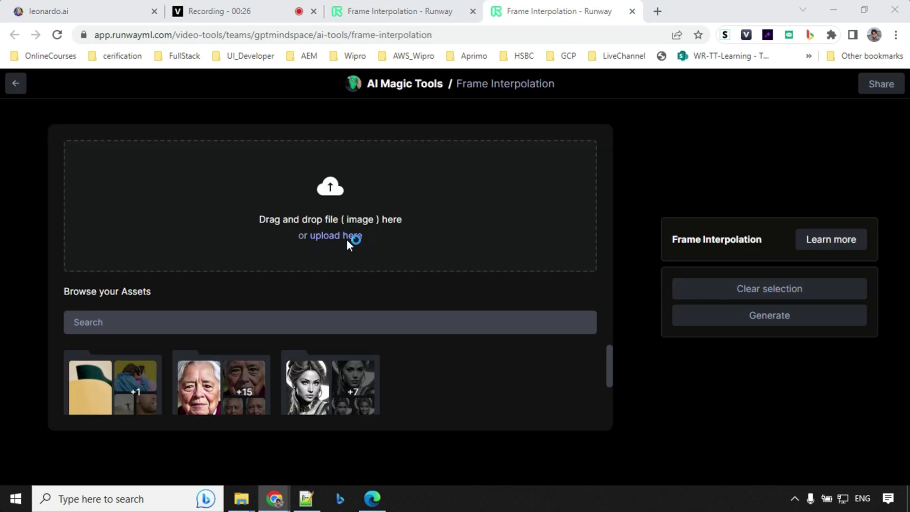
{"action": "left_click", "coordinate": [346, 237]}
{"action": "left_click", "coordinate": [166, 118]}
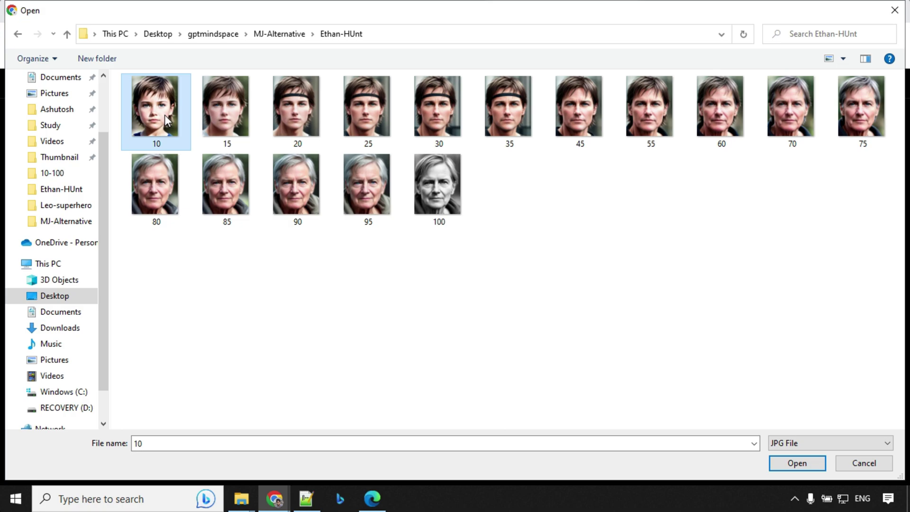
{"action": "key", "text": "ctrl+a"}
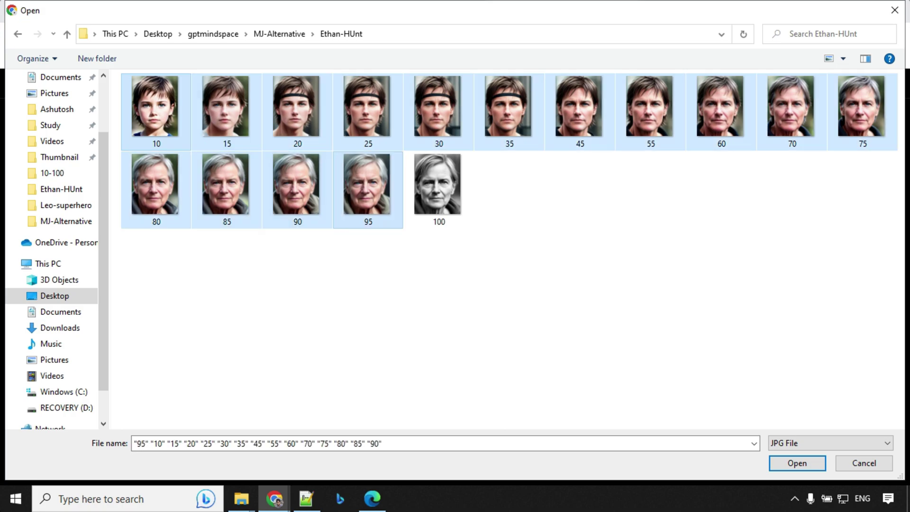
{"action": "left_click", "coordinate": [792, 464]}
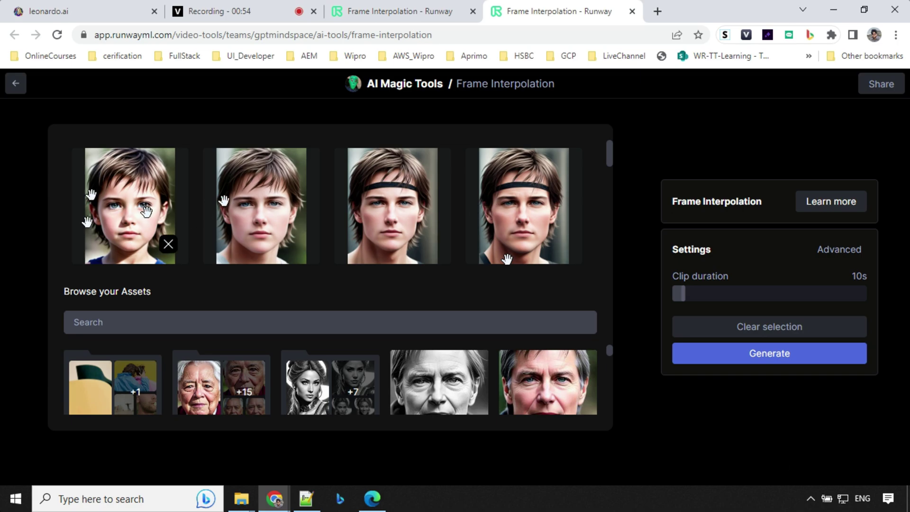
- Keep the 10s clip duration, confirm 100% transition time under Advanced, and generate
{"action": "scroll", "coordinate": [200, 196], "scroll_direction": "down", "scroll_amount": 3}
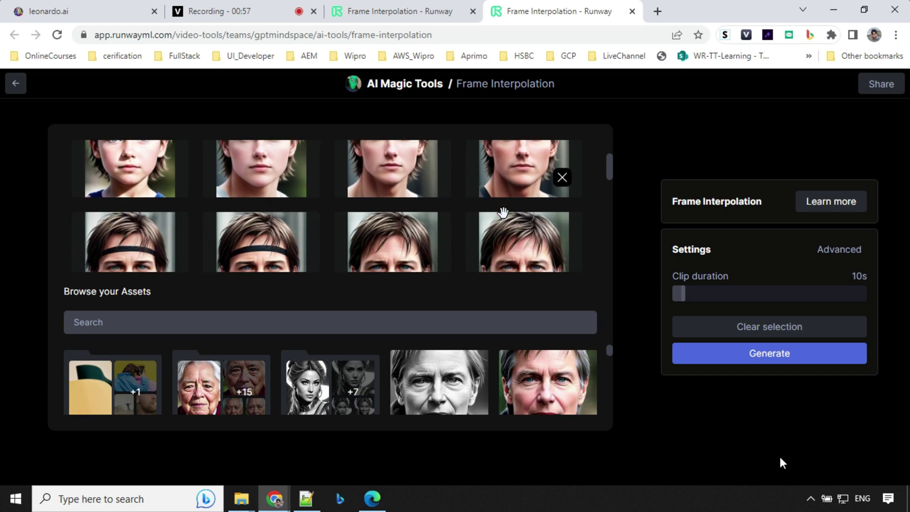
{"action": "scroll", "coordinate": [199, 196], "scroll_direction": "down", "scroll_amount": 5}
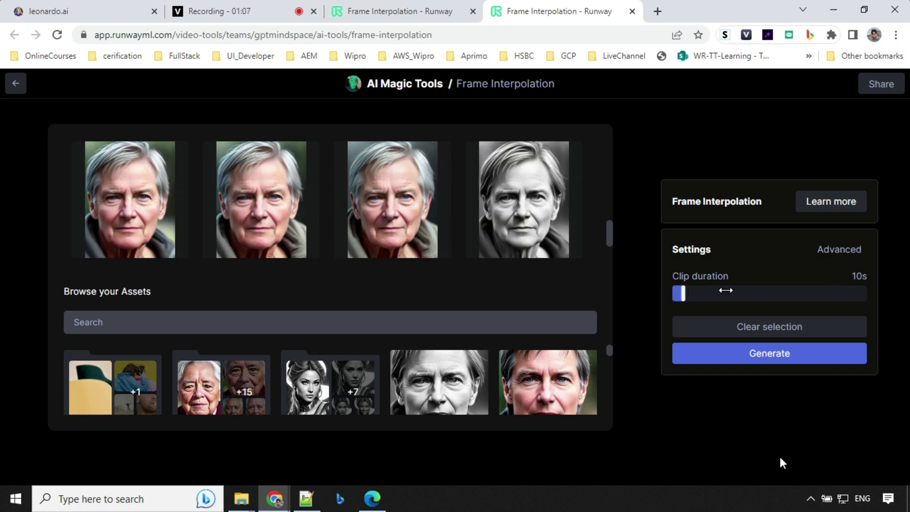
{"action": "left_click", "coordinate": [838, 249]}
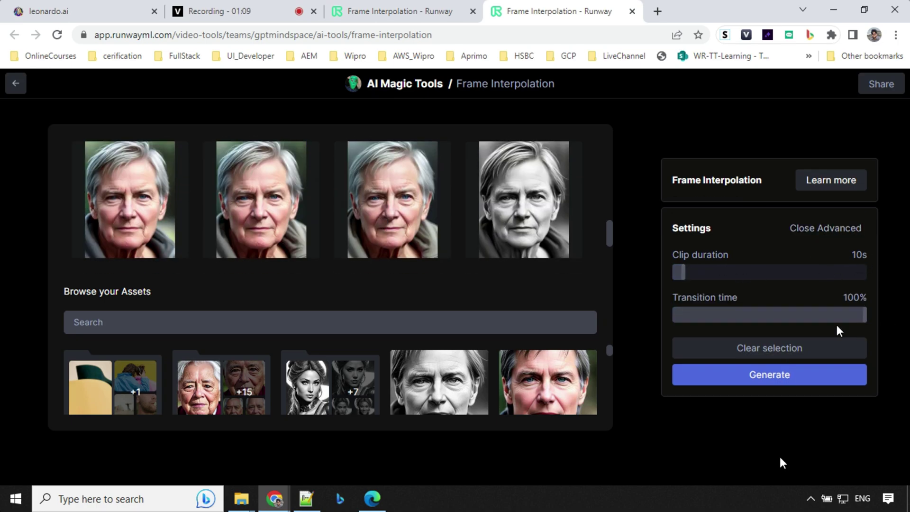
{"action": "left_click", "coordinate": [782, 376]}
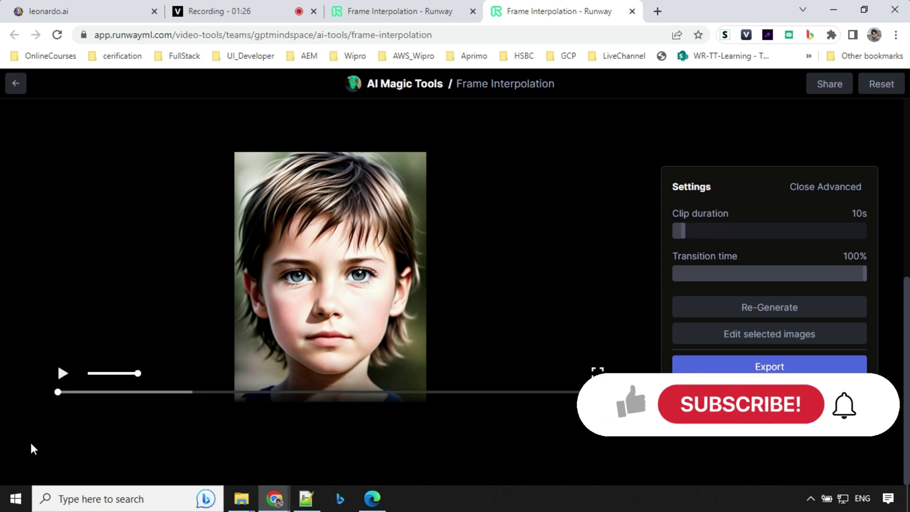
- Play the generated aging clip, then bring up its MP4 export options
{"action": "left_click", "coordinate": [60, 377]}
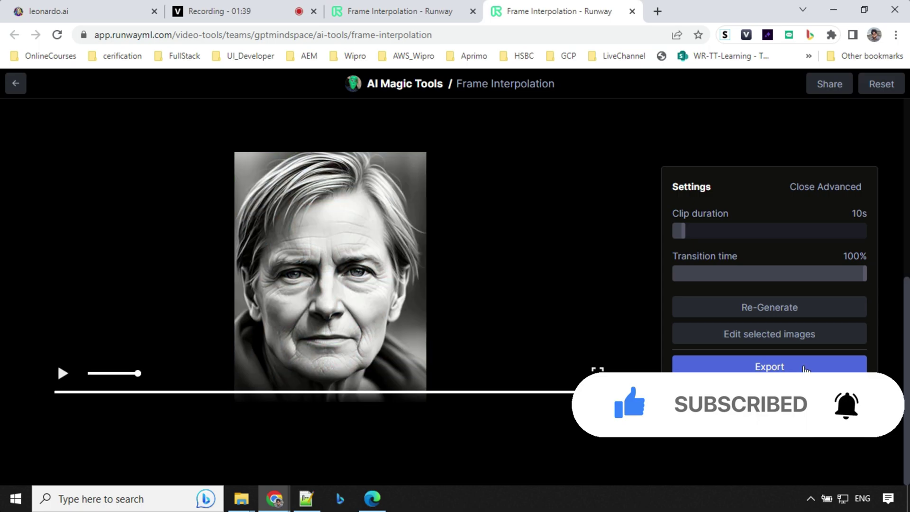
{"action": "left_click", "coordinate": [806, 368]}
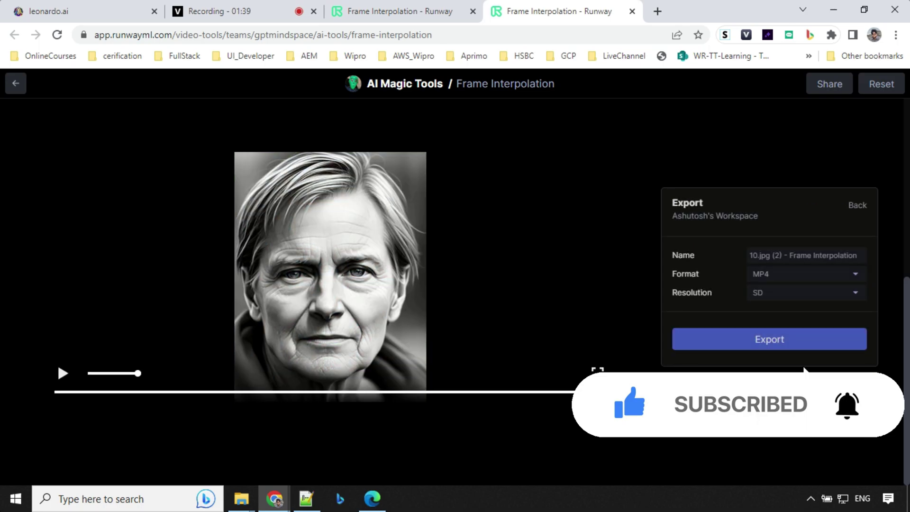
- Change the export resolution from SD to 720p
{"action": "left_click", "coordinate": [854, 294]}
{"action": "left_click", "coordinate": [766, 310]}
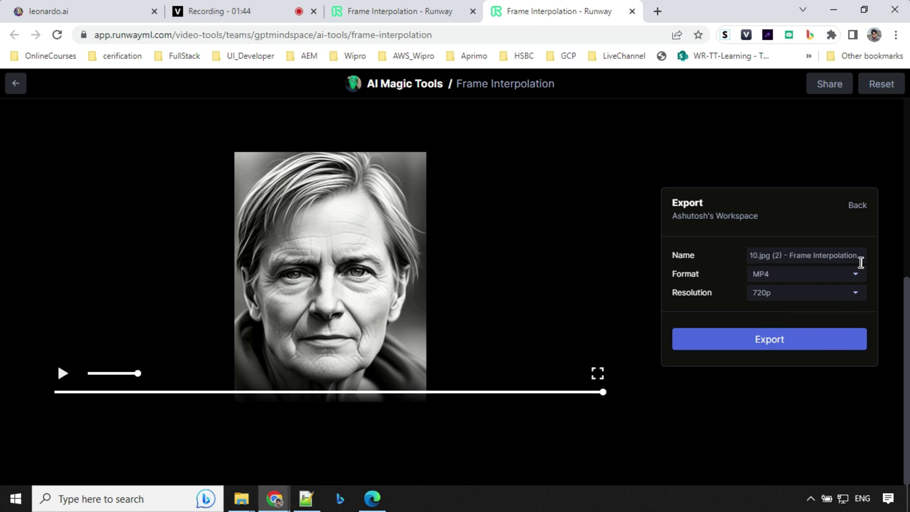